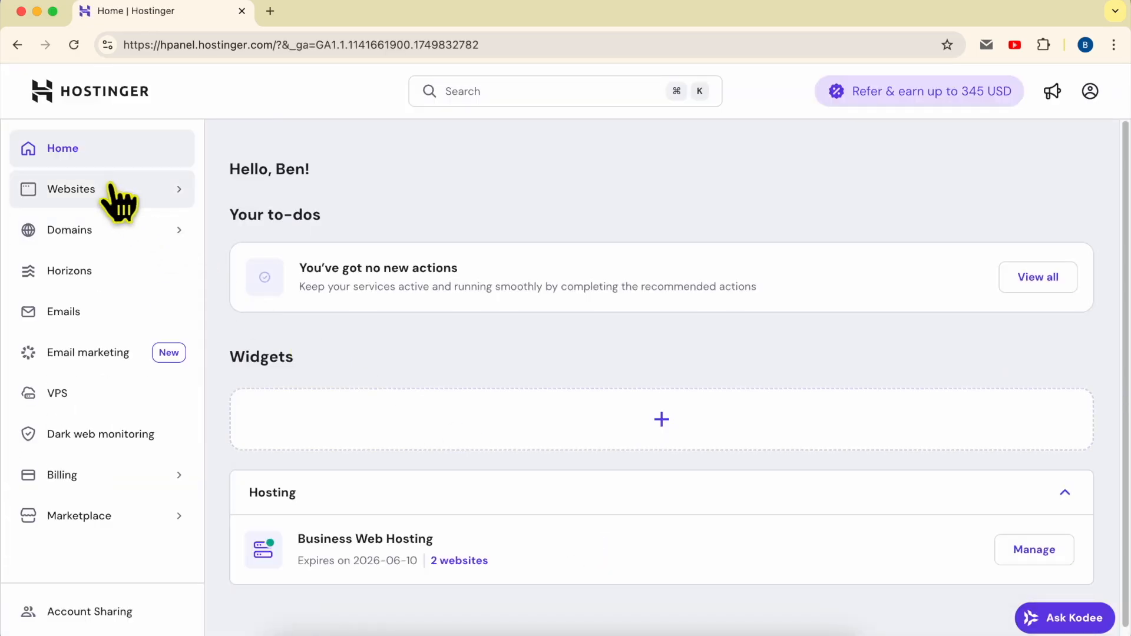
- From the Websites list, open the dashboard of blog.benstutorial.com
left_click(111, 188)
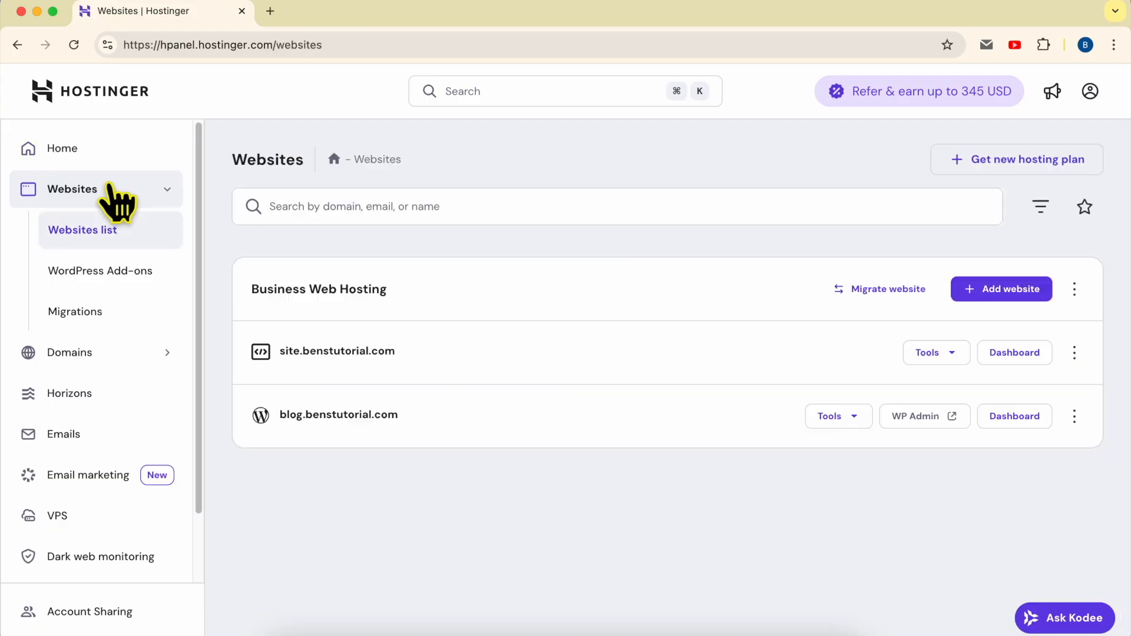
double_click(459, 421)
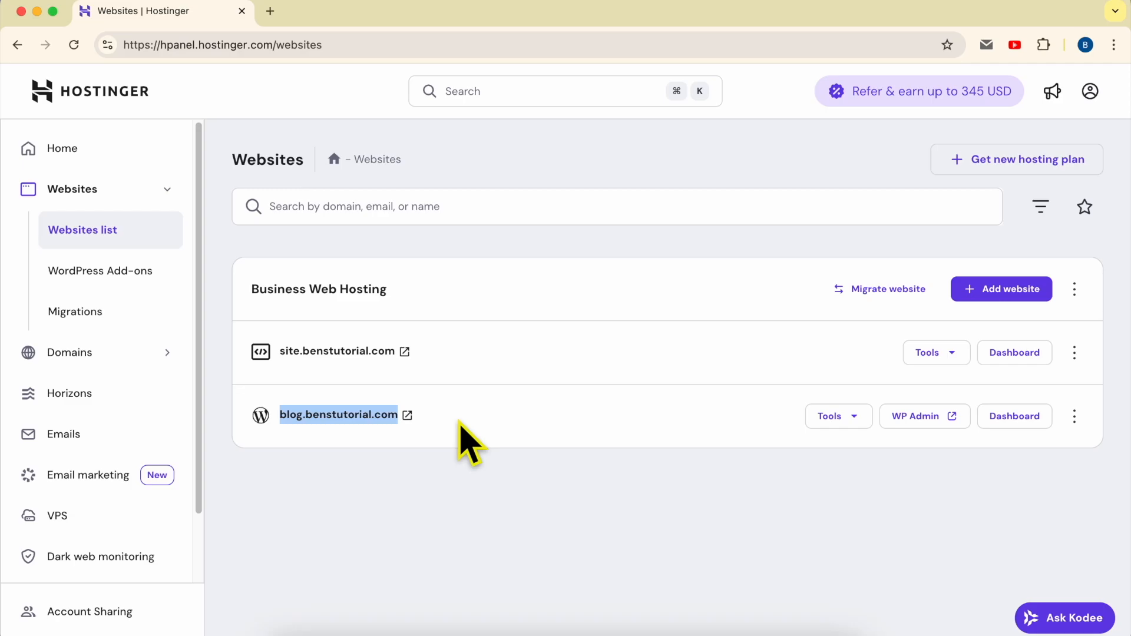
left_click(1014, 417)
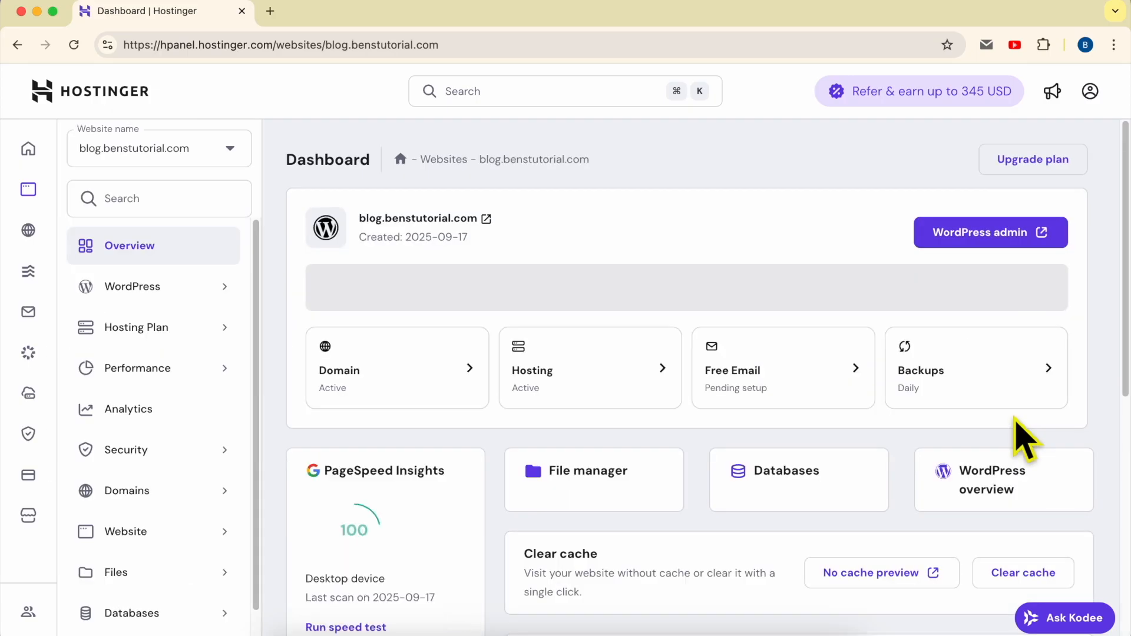
- Expand the Advanced sidebar group and go to Password Protect Directories for blog.benstutorial.com
scroll(127, 442, "down", 1)
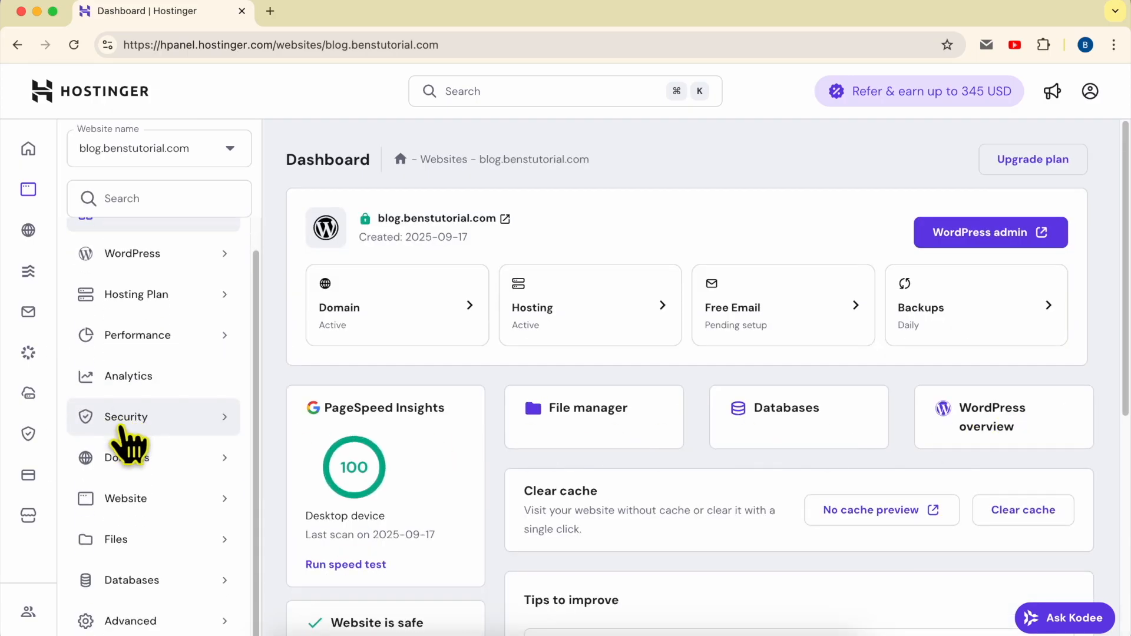
left_click(177, 620)
scroll(189, 583, "down", 2)
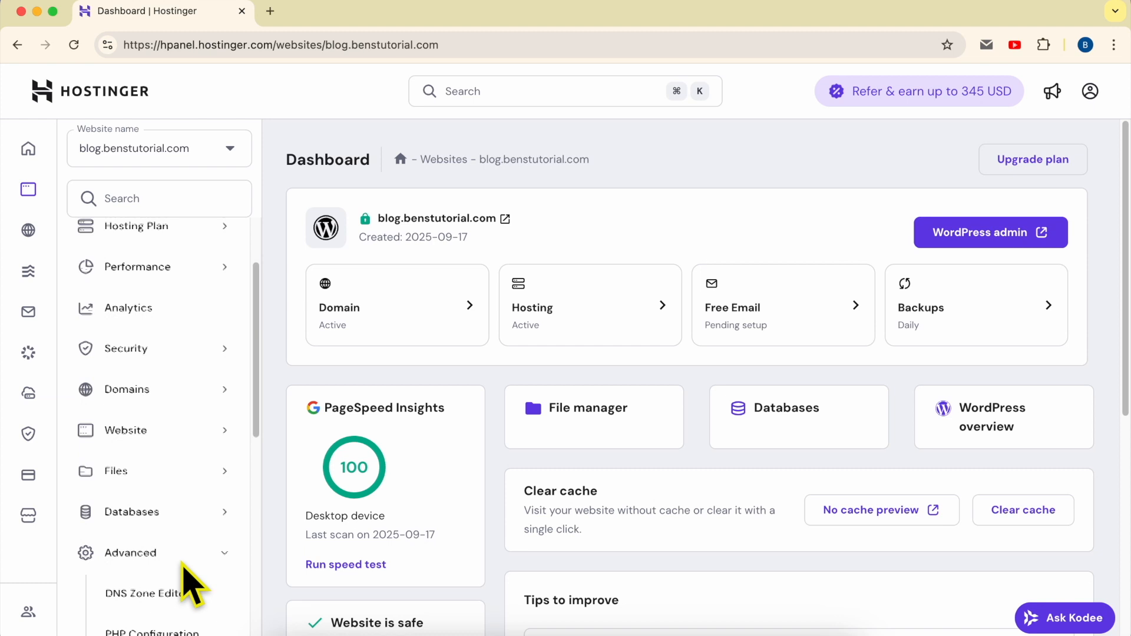
scroll(185, 559, "down", 8)
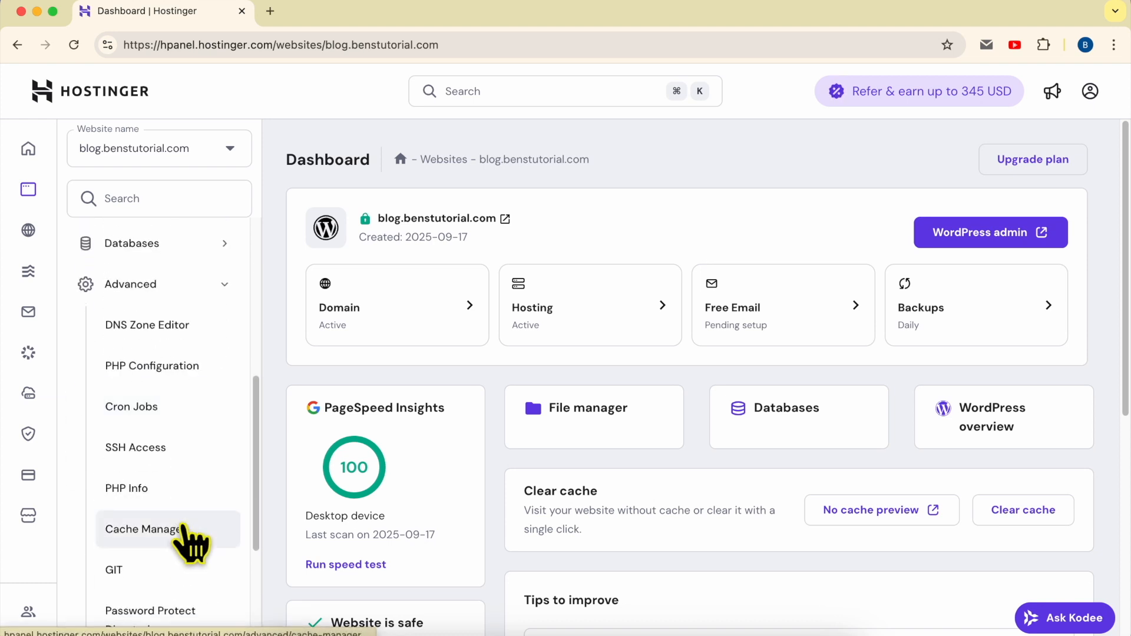
scroll(191, 539, "down", 4)
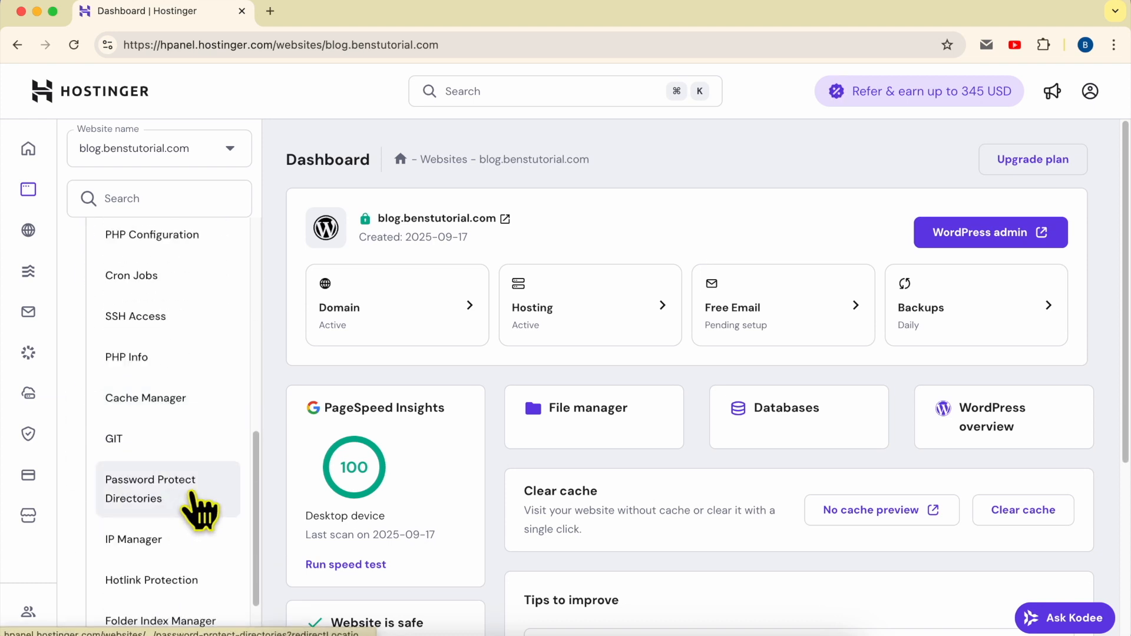
left_click(199, 510)
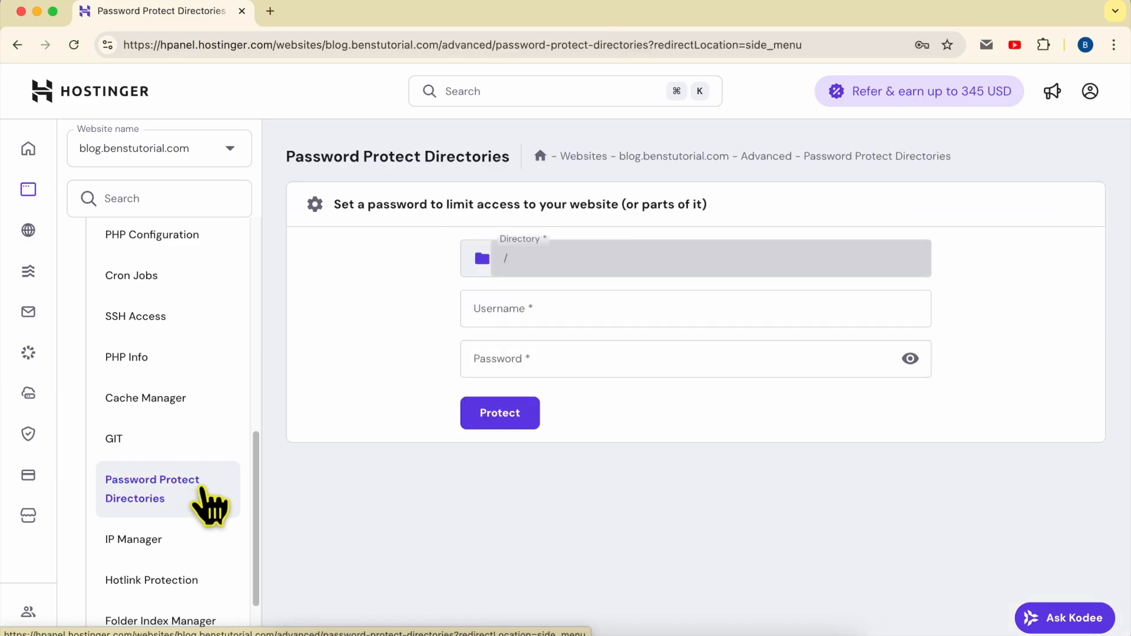
- Enter the protection username for the root directory / in the Username field
triple_click(332, 206)
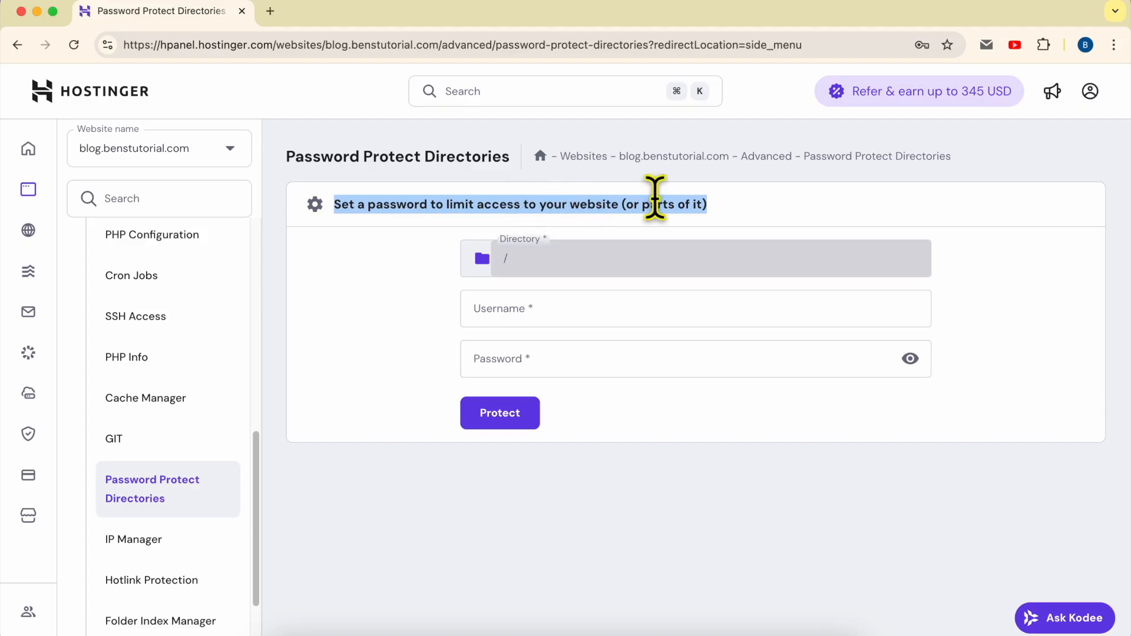
left_click(724, 213)
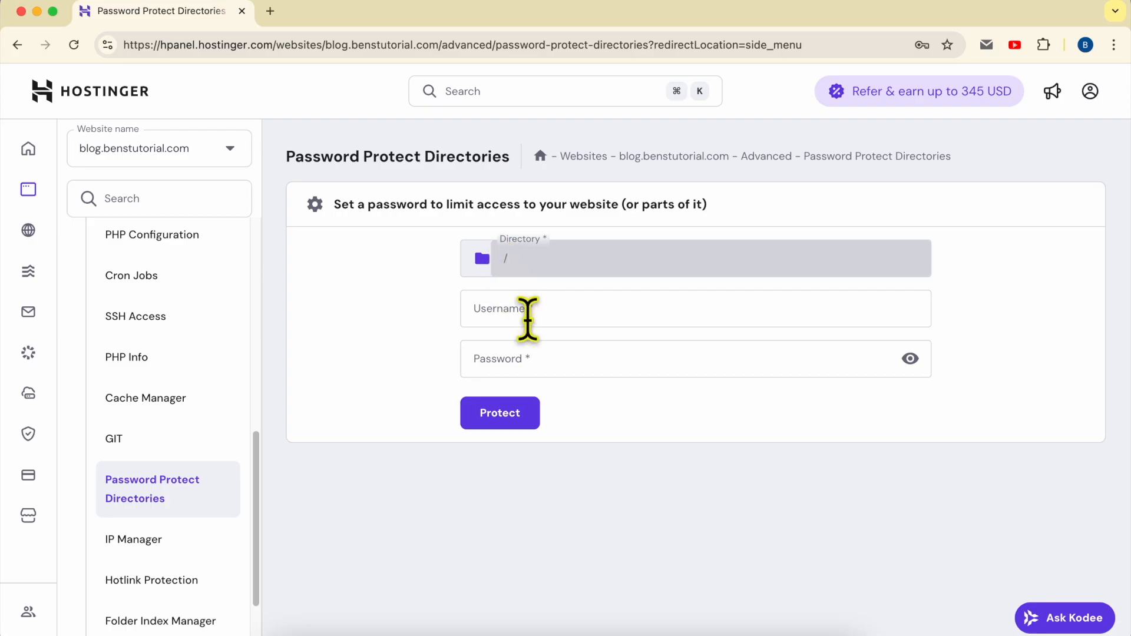
left_click(543, 305)
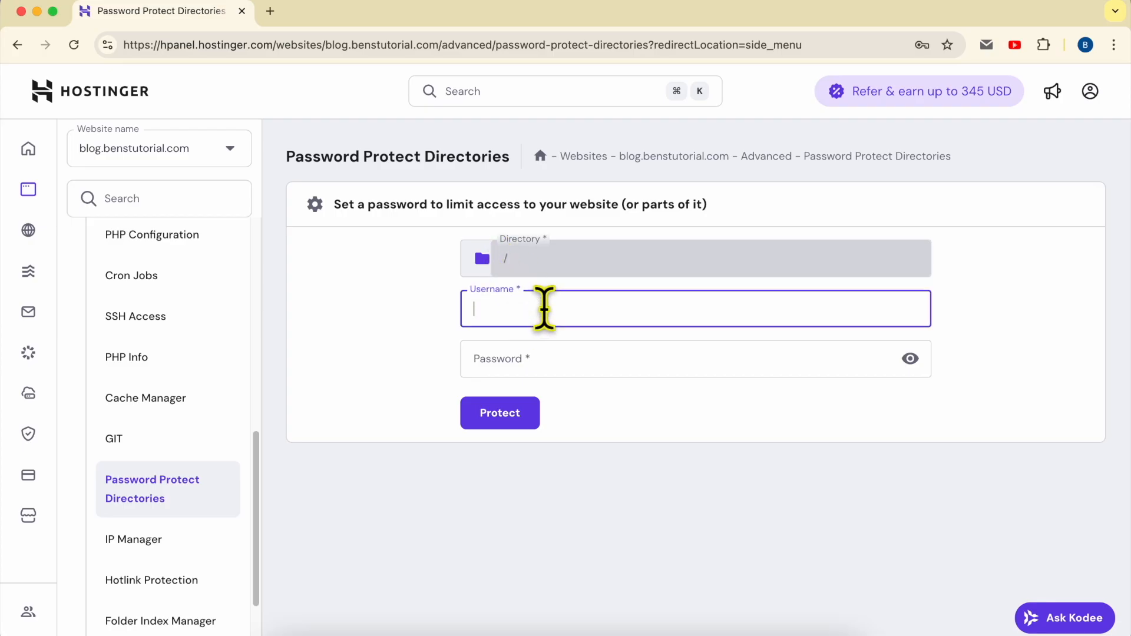
left_click(535, 359)
left_click(537, 319)
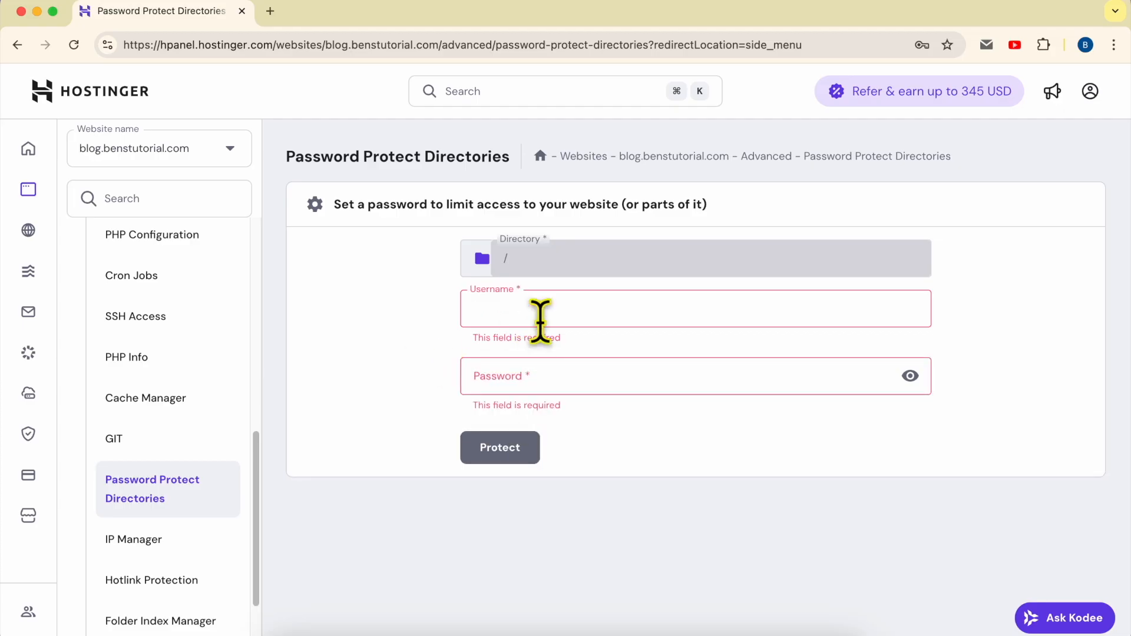
type("dotcombuilders")
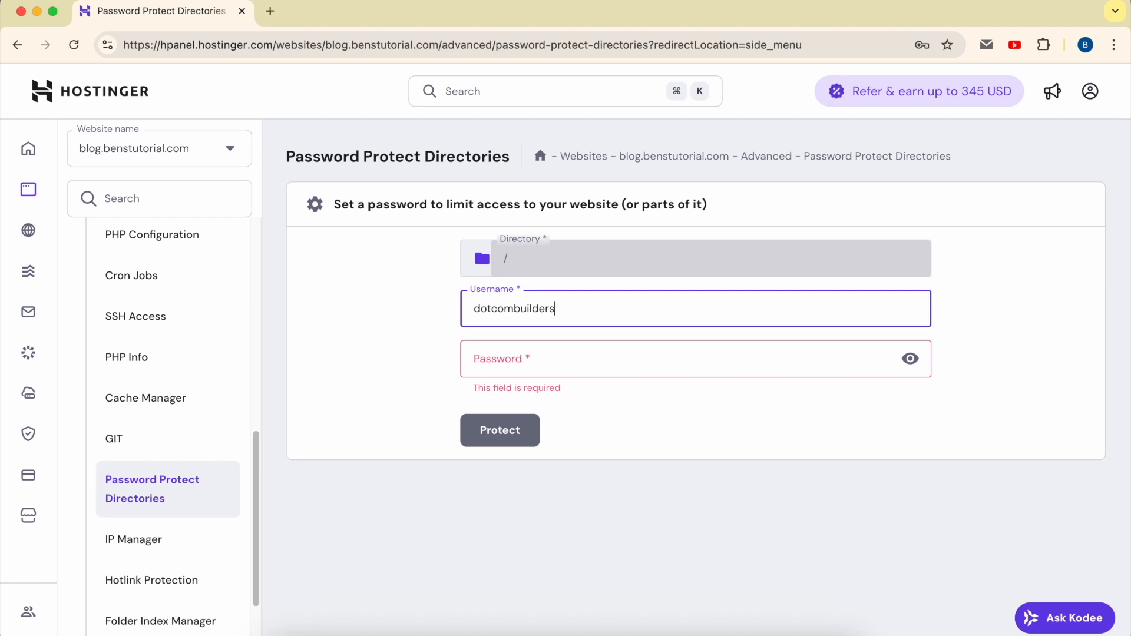
left_click(564, 354)
left_click_drag(586, 308, 415, 333)
left_click(545, 354)
key("super+v")
left_click(910, 358)
left_click(701, 362)
type("2")
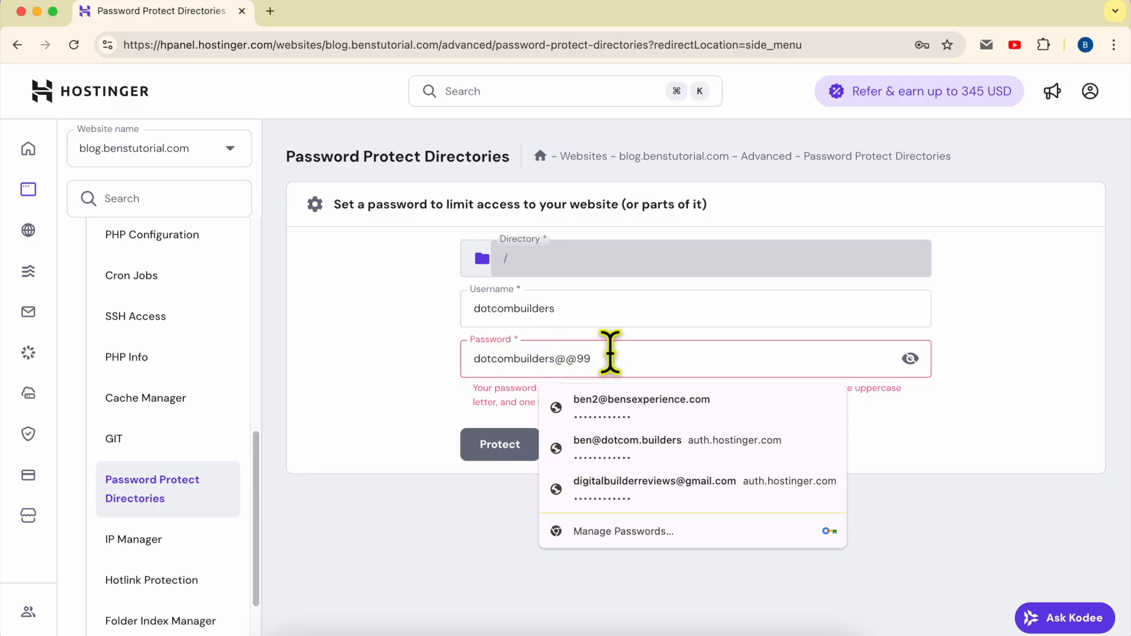
type("D")
triple_click(631, 357)
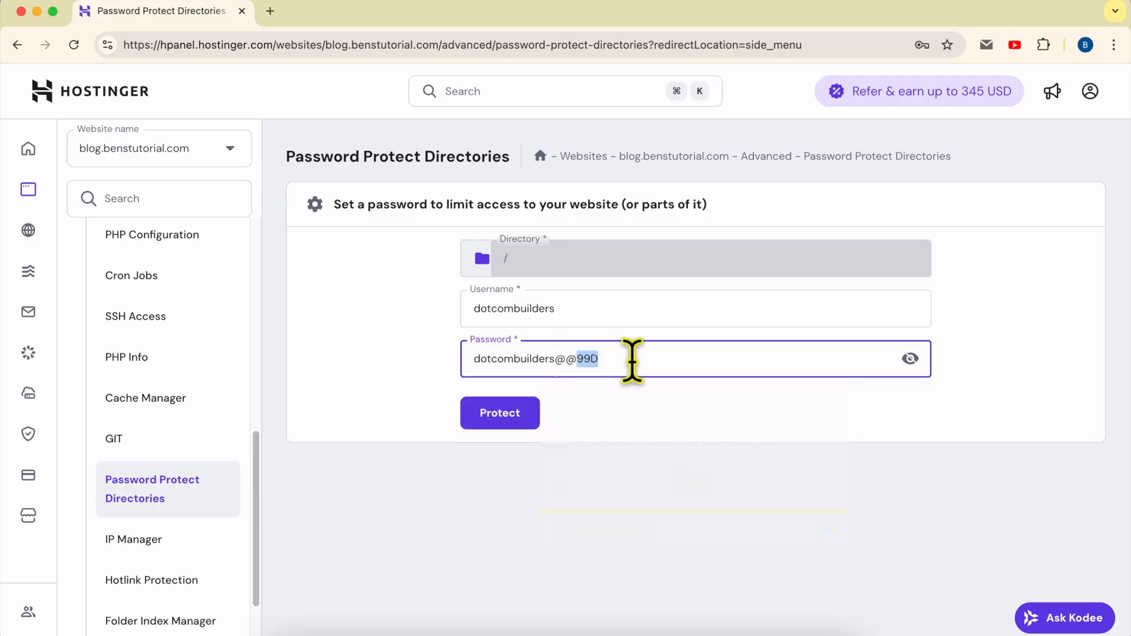
right_click(591, 357)
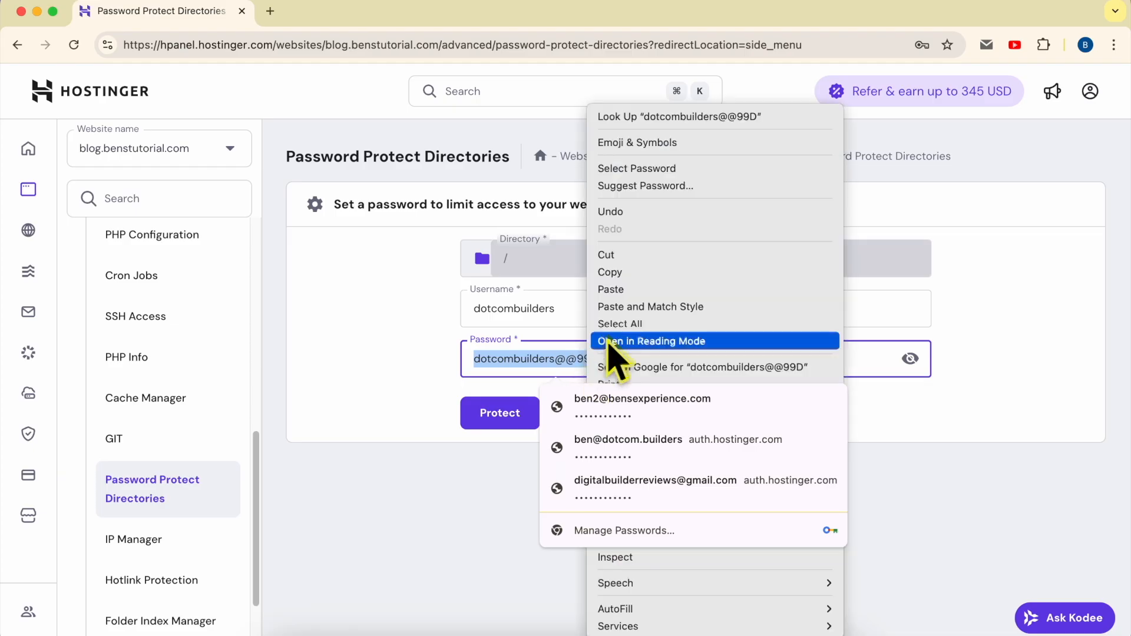
left_click(623, 272)
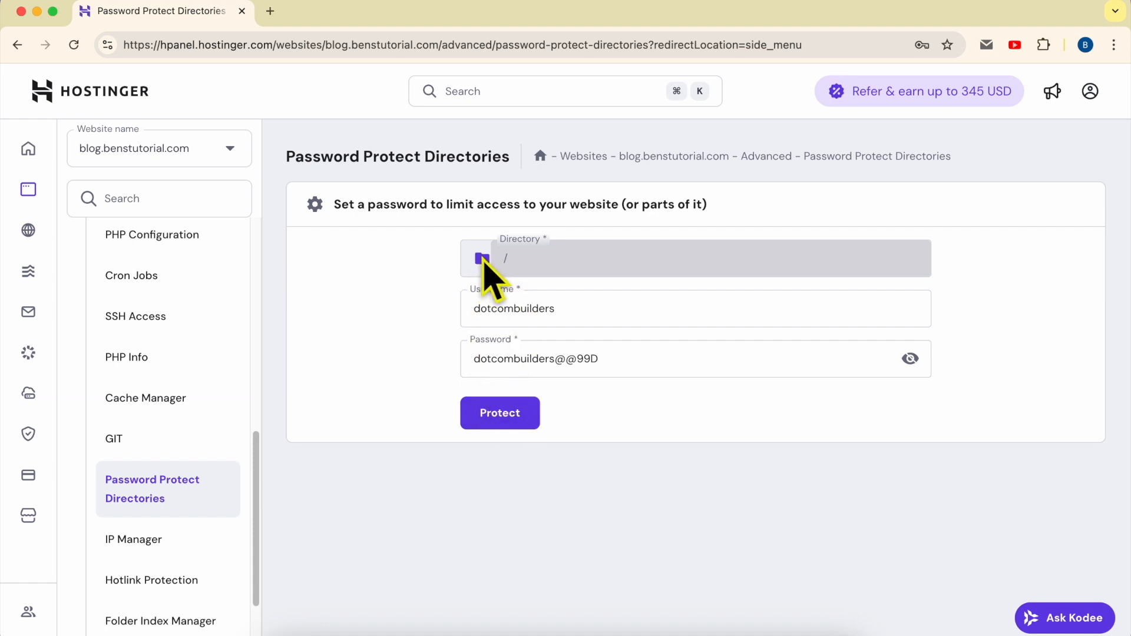
left_click(482, 259)
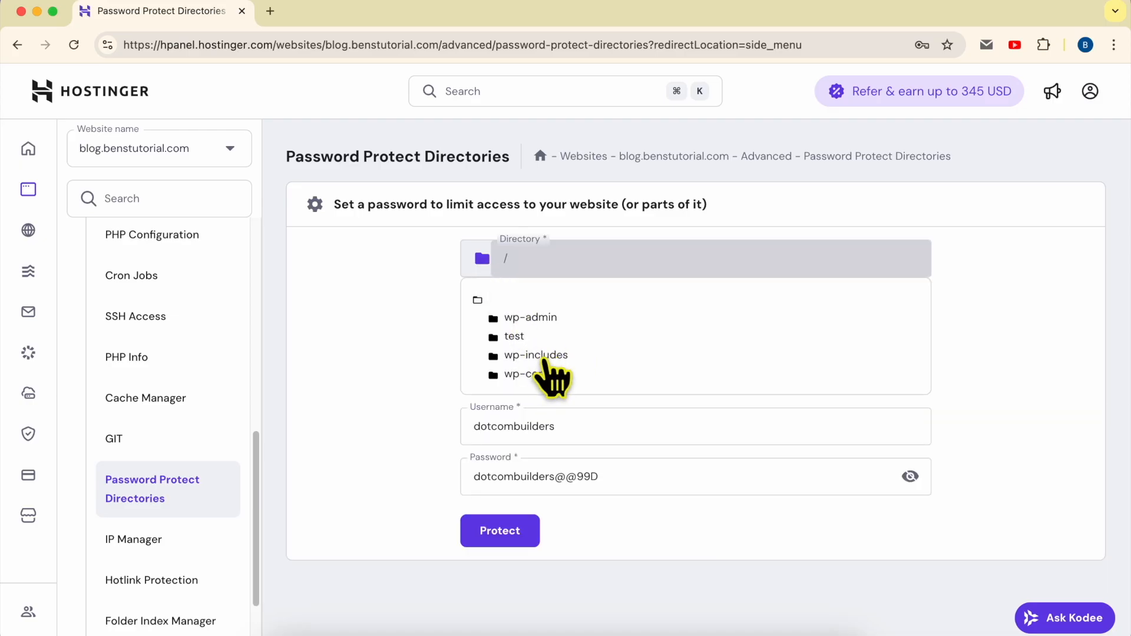
left_click(543, 318)
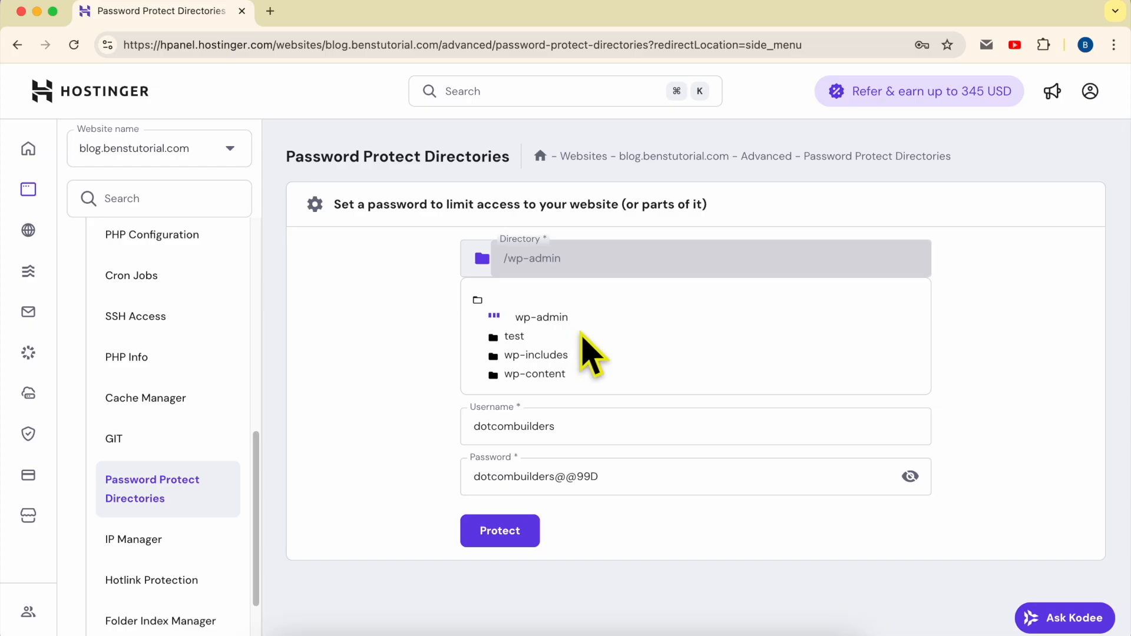
left_click(433, 332)
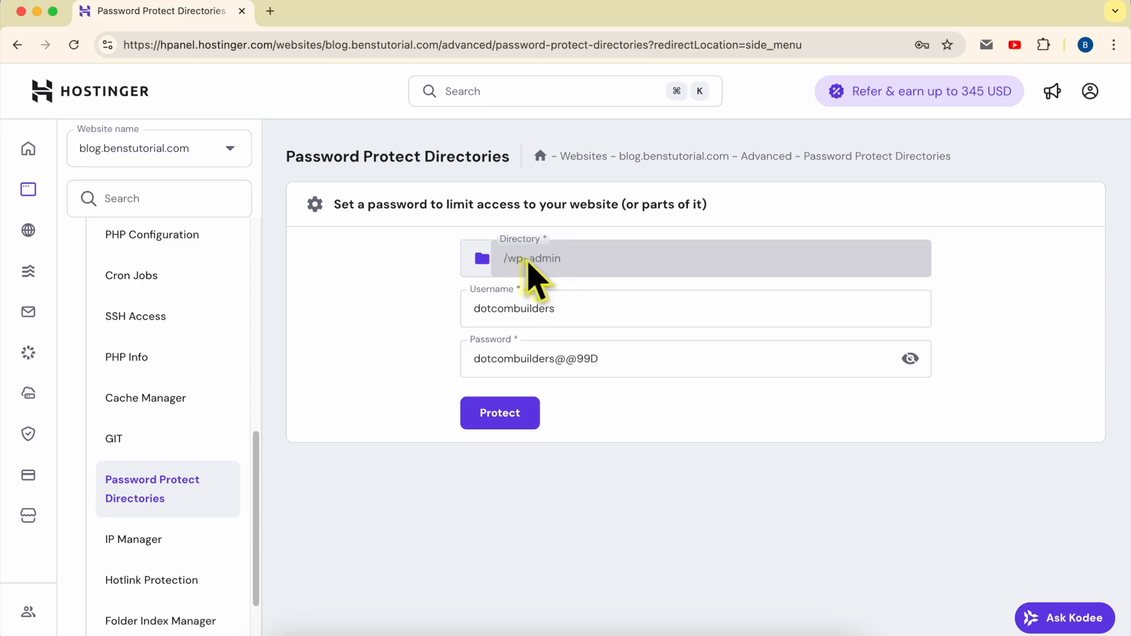
left_click(487, 265)
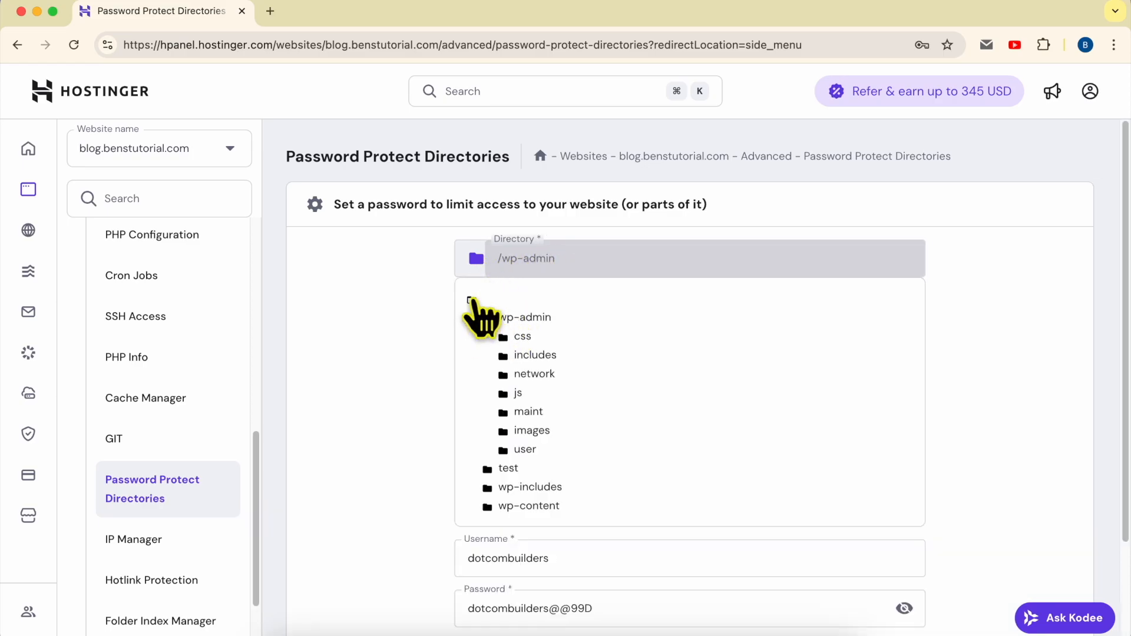
left_click(473, 301)
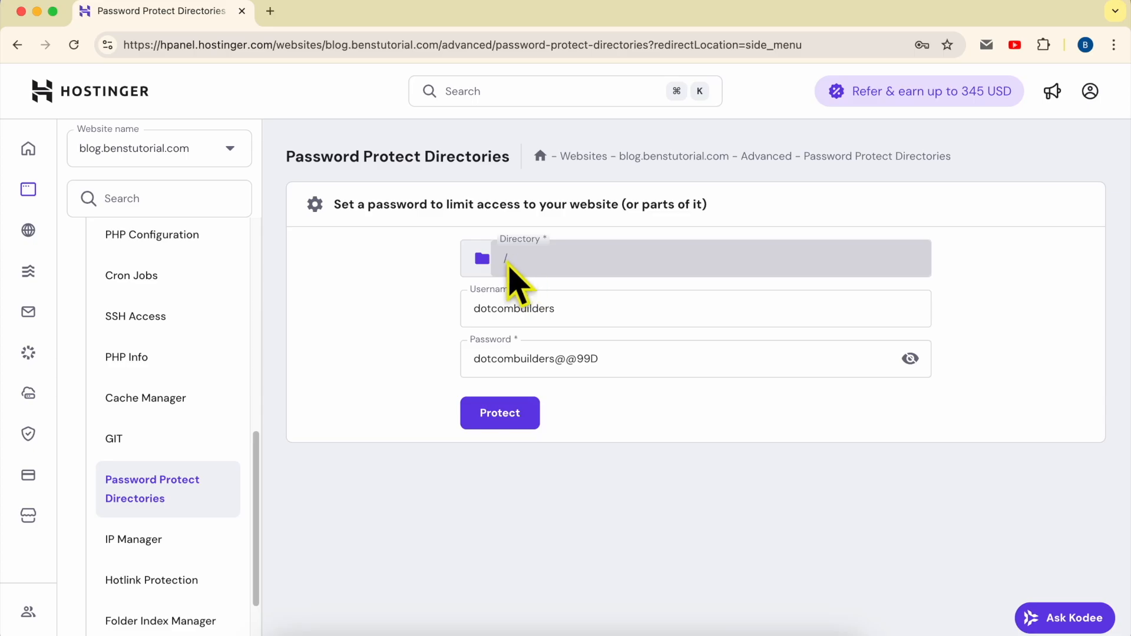
- Protect the root directory /, then open blog.benstutorial.com in a new tab from the breadcrumb
left_click(512, 420)
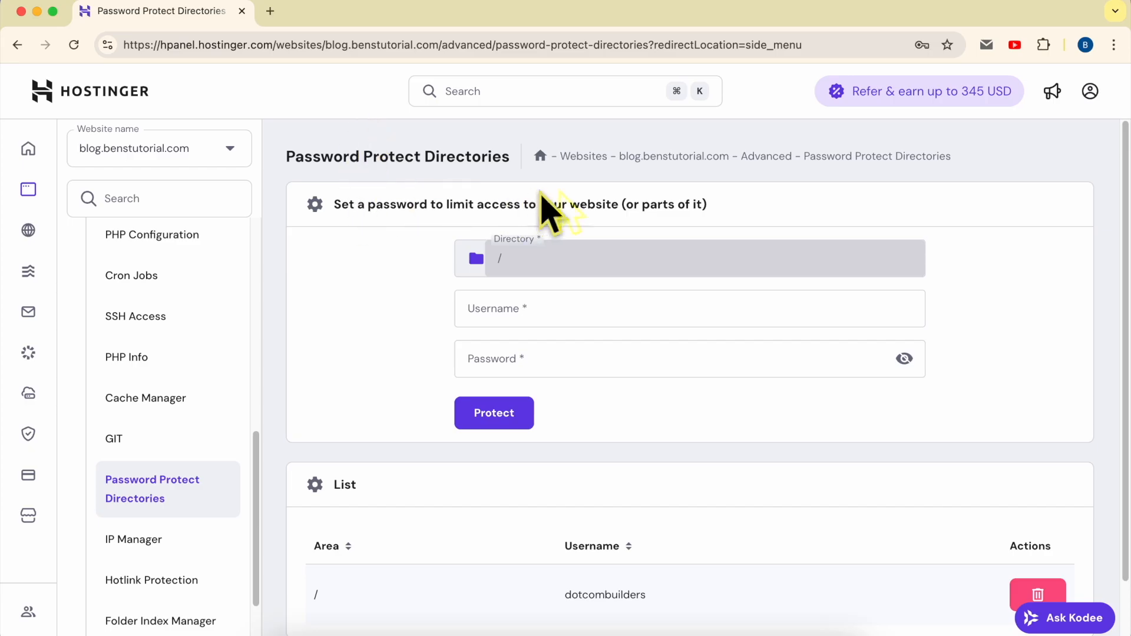
left_click_drag(729, 158, 623, 158)
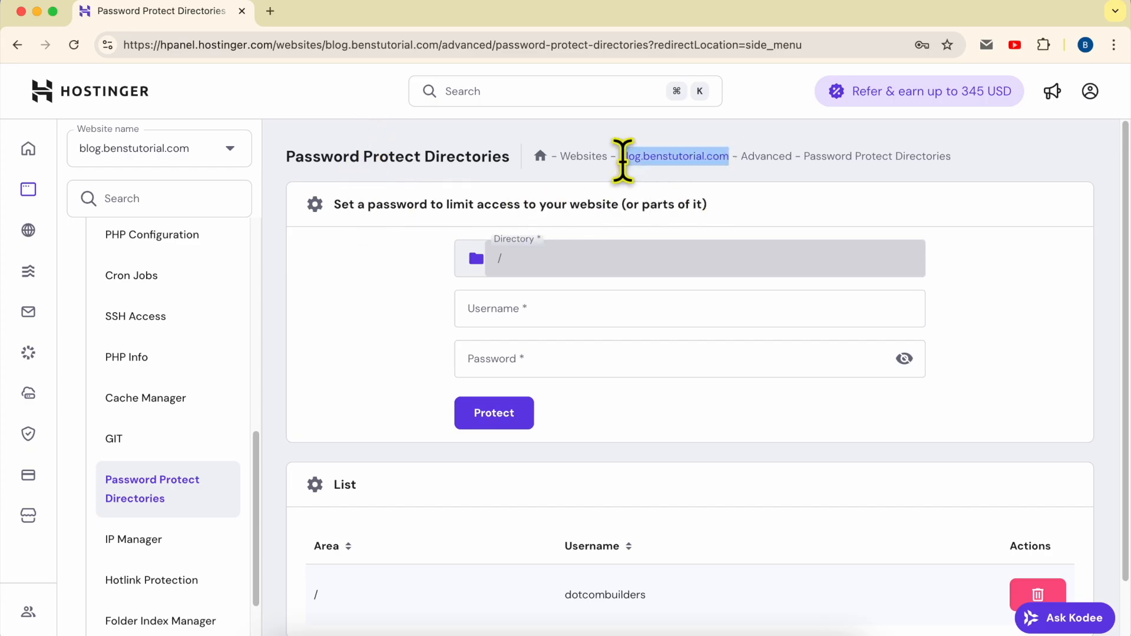
right_click(642, 160)
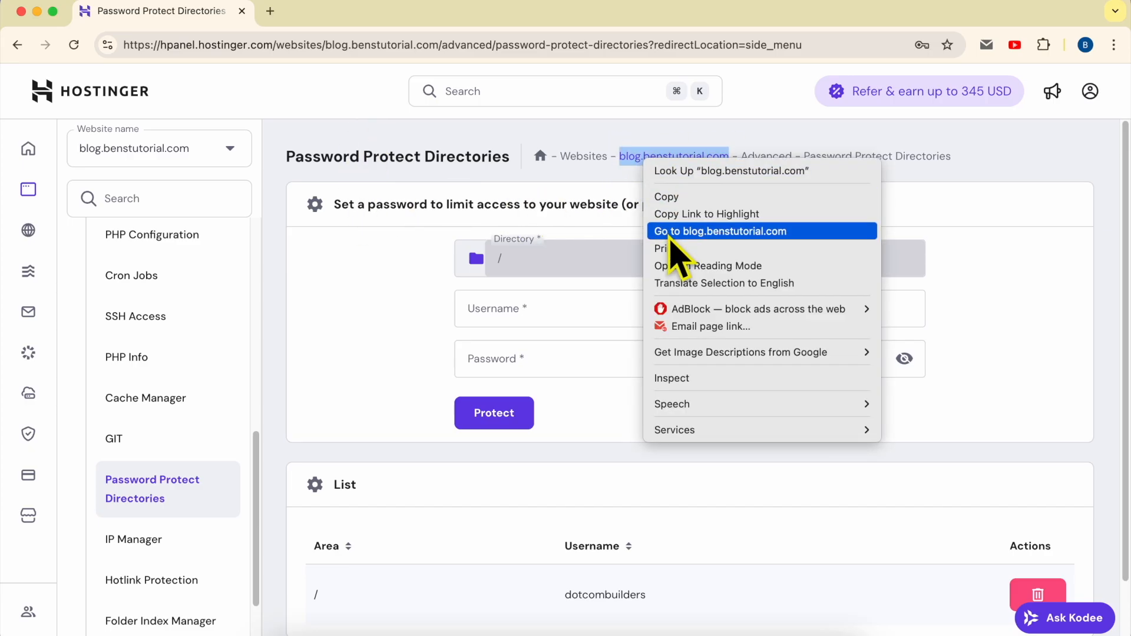
left_click(655, 230)
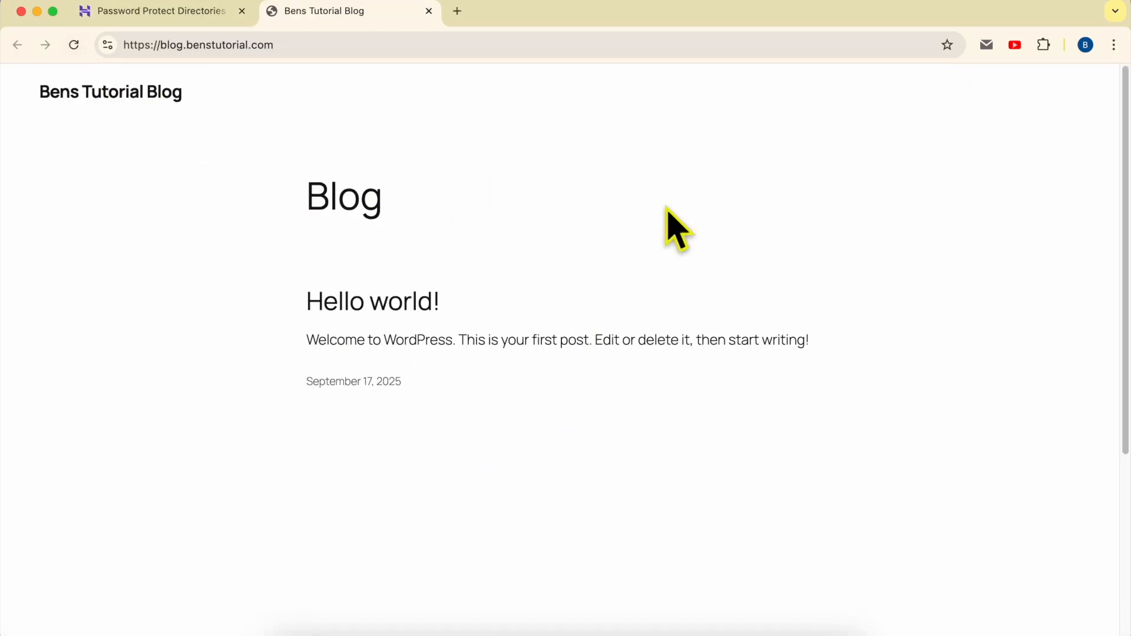
- Reload the blog in Chrome to trigger the sign-in prompt, then switch to Safari
left_click(73, 51)
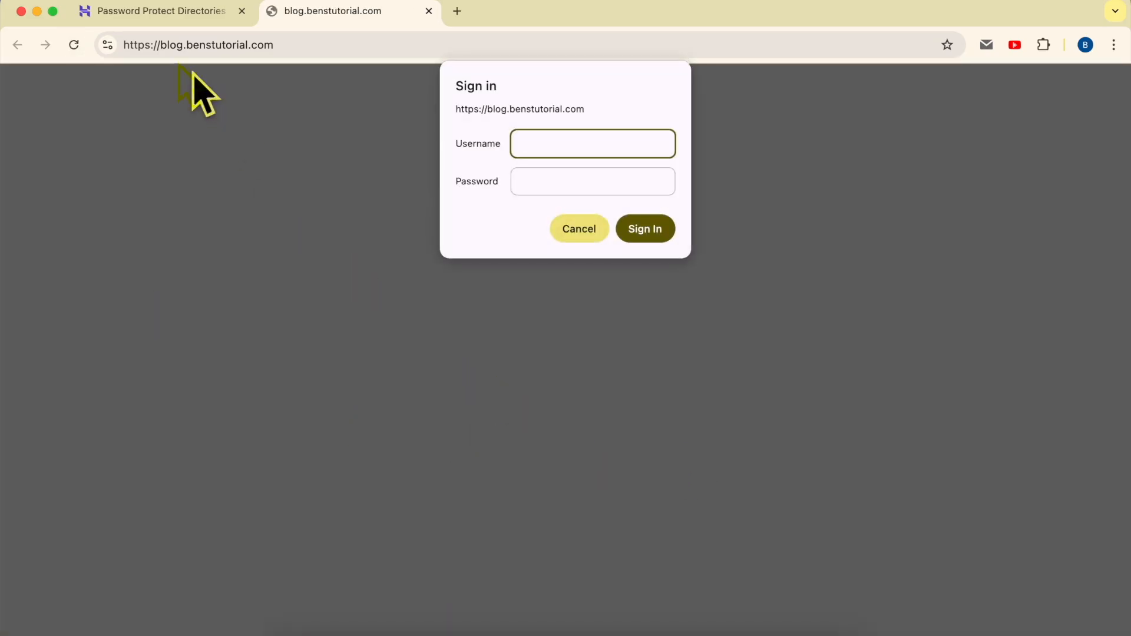
left_click_drag(157, 45, 328, 44)
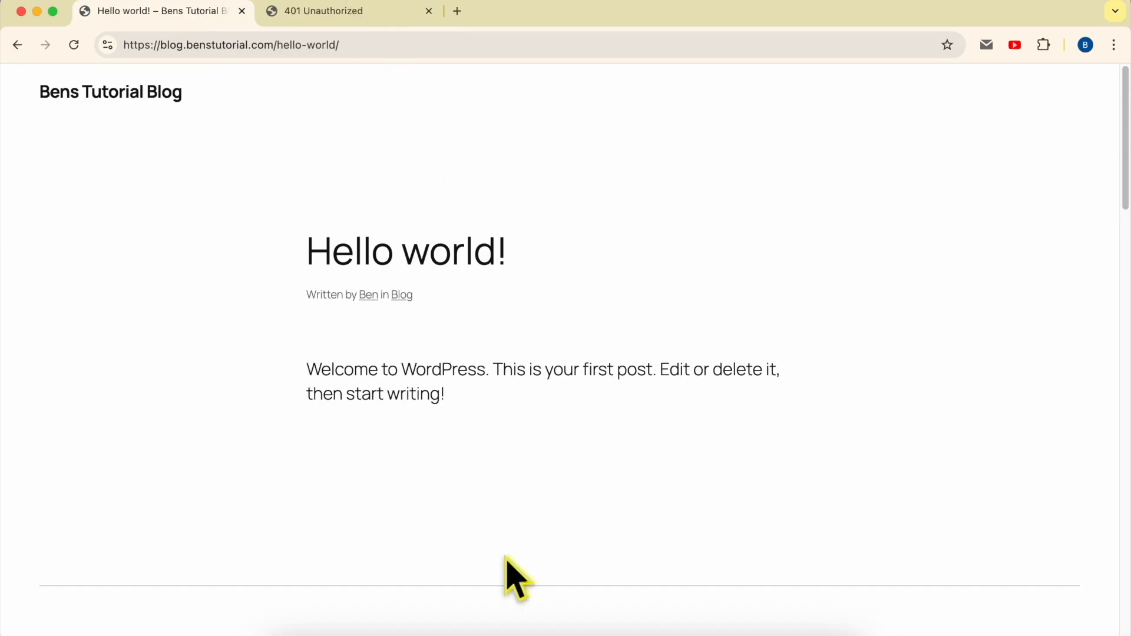
left_click(599, 633)
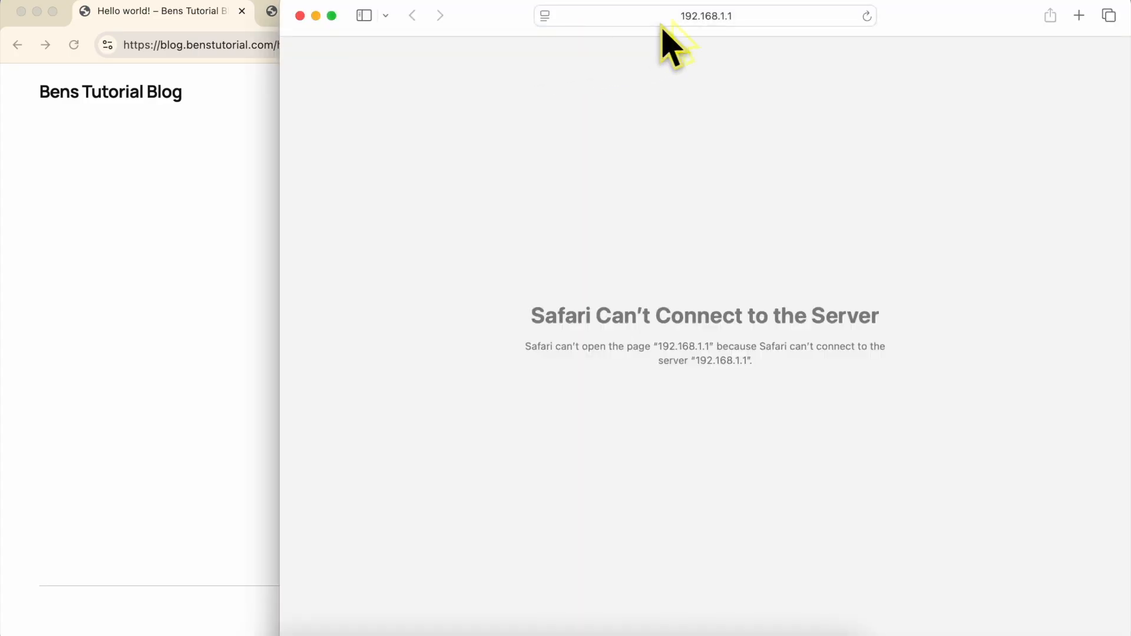
- Load blog.benstutorial.com in Safari's address bar
left_click(662, 23)
type("bl")
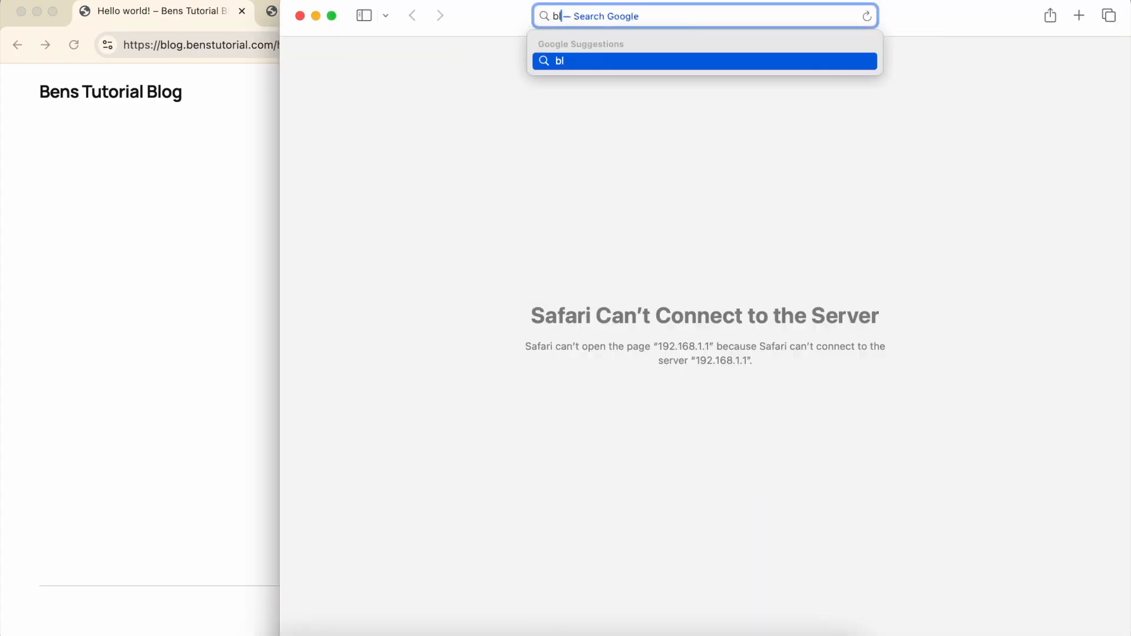
type("og.benstutor")
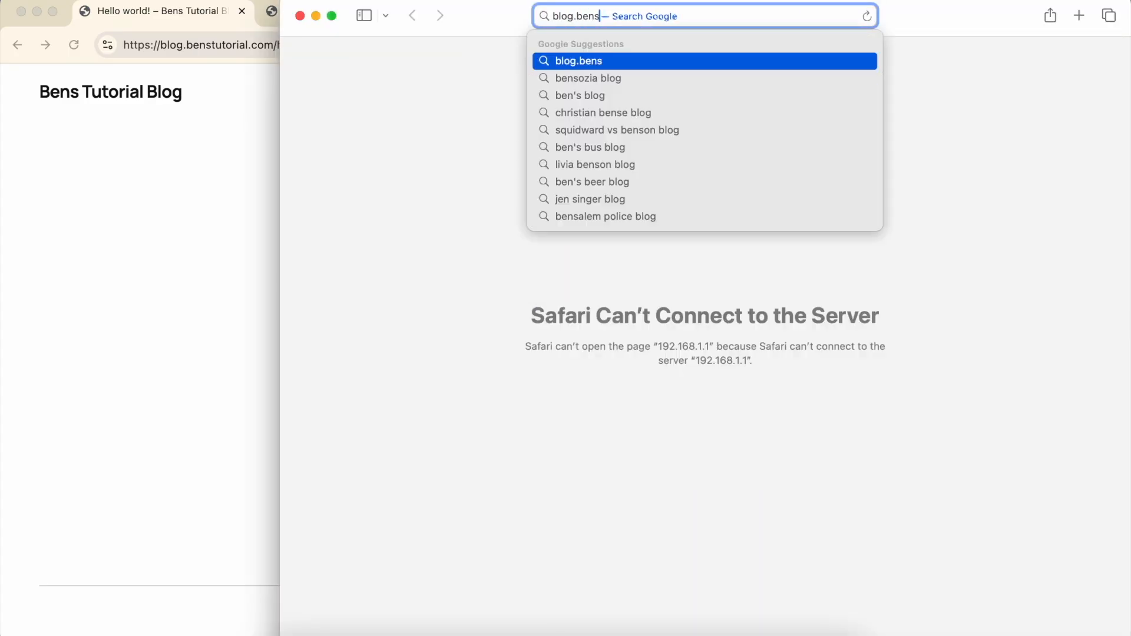
type("ial.com")
key("Return")
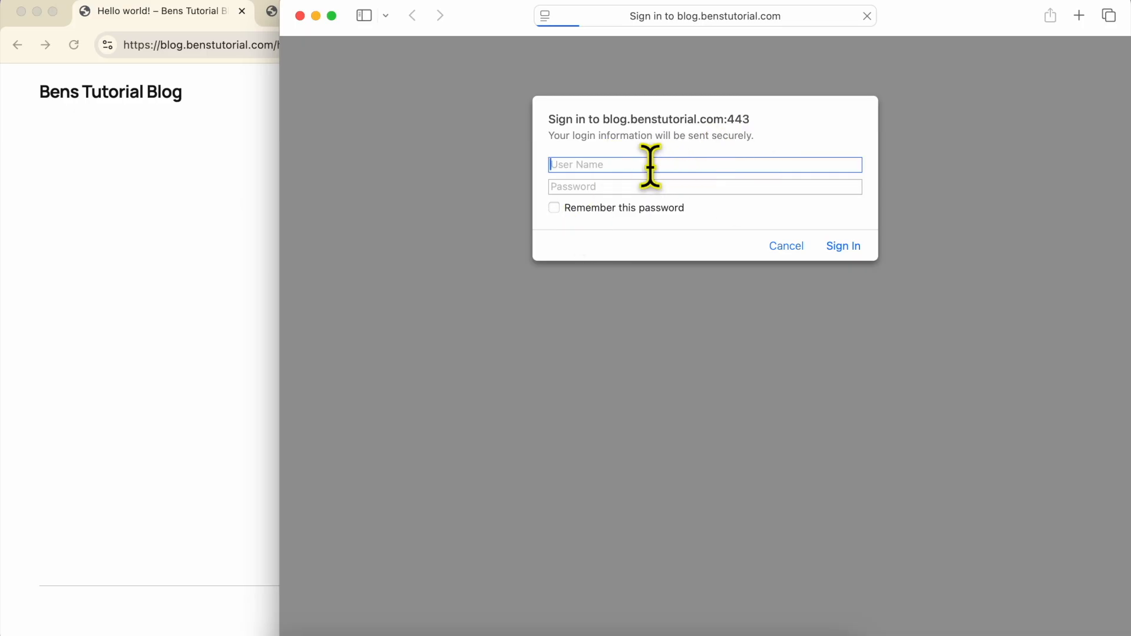
- Sign in with the protection username and pasted password, then open the Hello world! post
type("dotcombuilders")
left_click(642, 186)
right_click(638, 188)
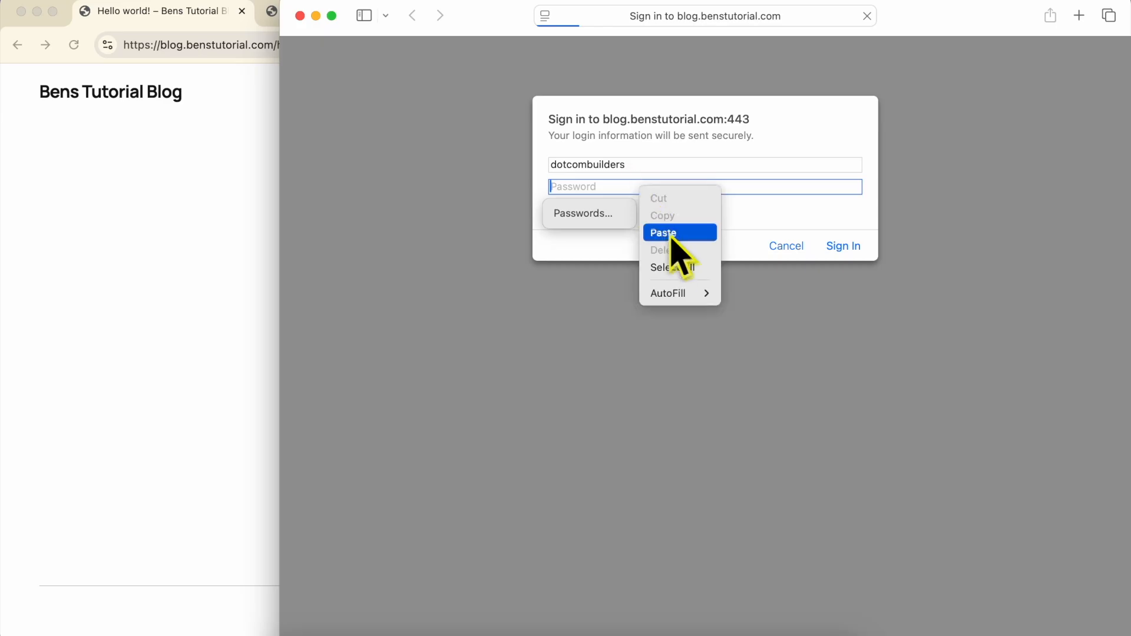
left_click(675, 230)
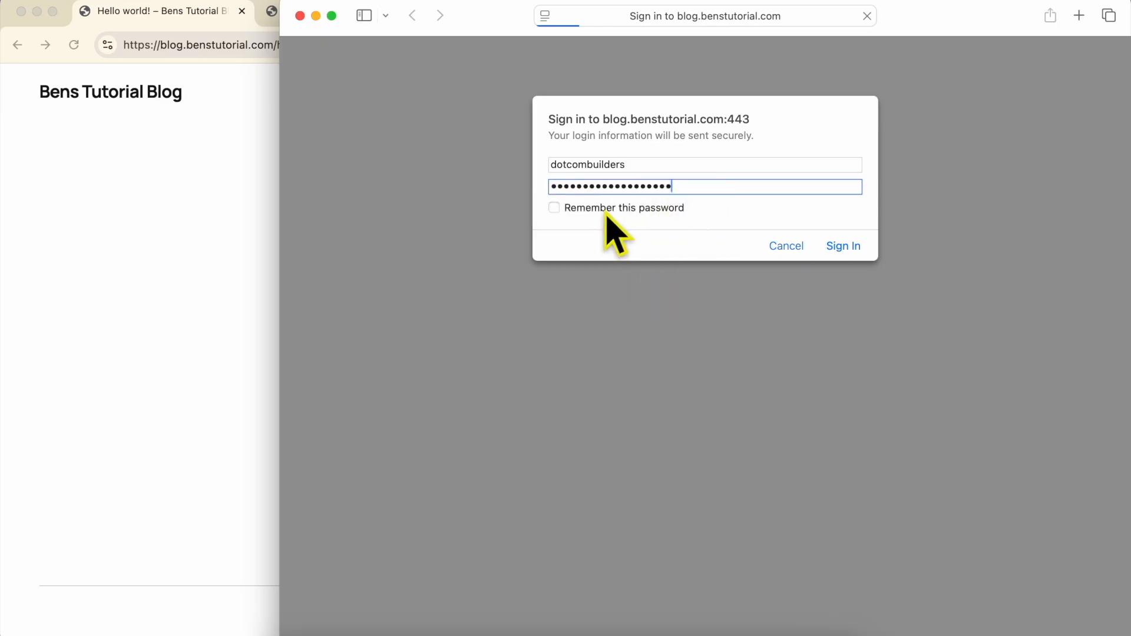
left_click(845, 246)
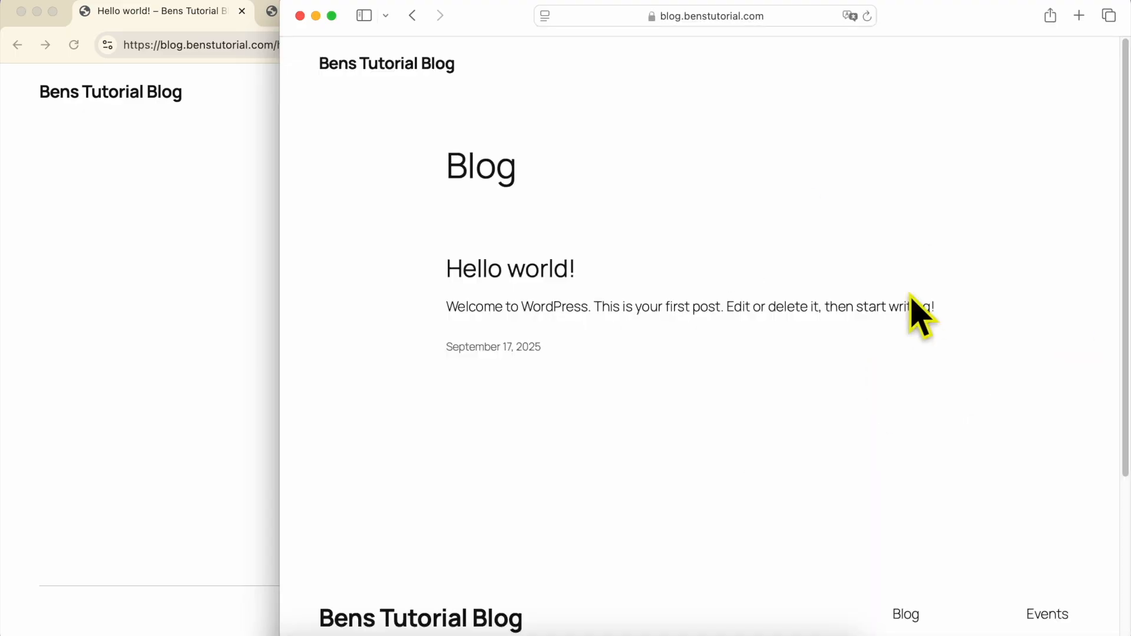
left_click(513, 270)
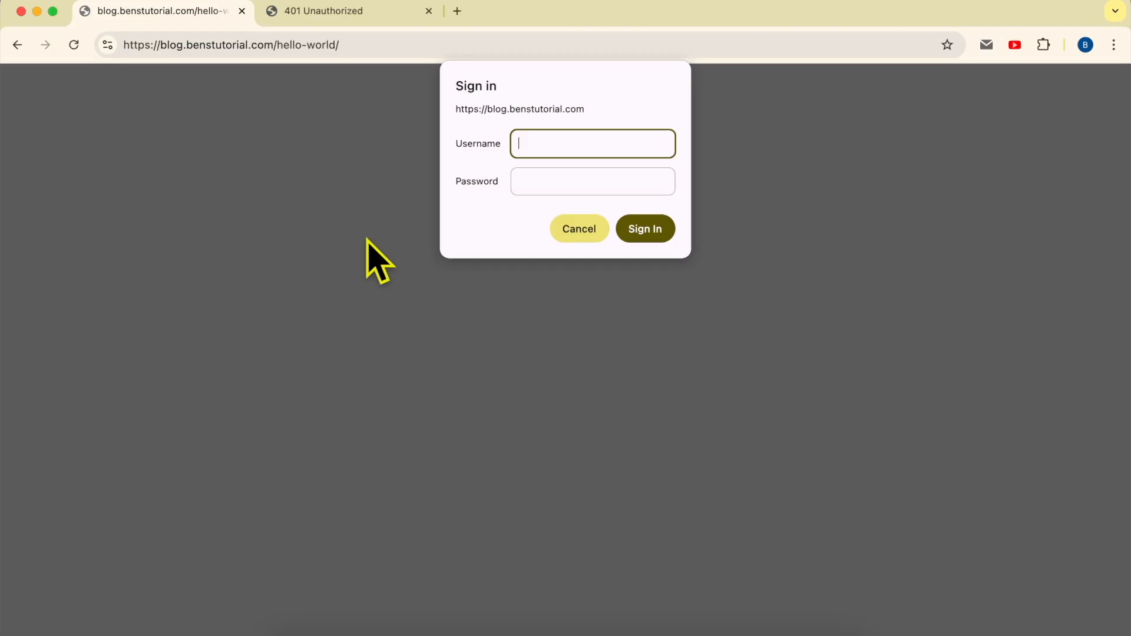
- Go back to Password Protect Directories in hPanel and scroll down to the protected directories list
left_click(16, 45)
left_click(16, 45)
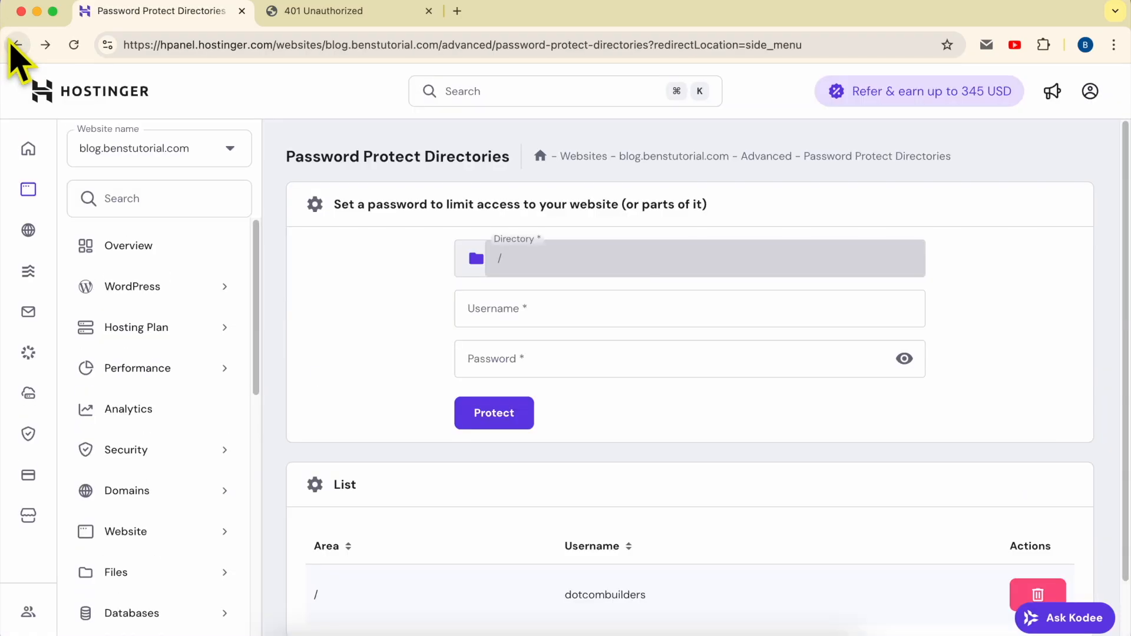
left_click_drag(286, 156, 517, 160)
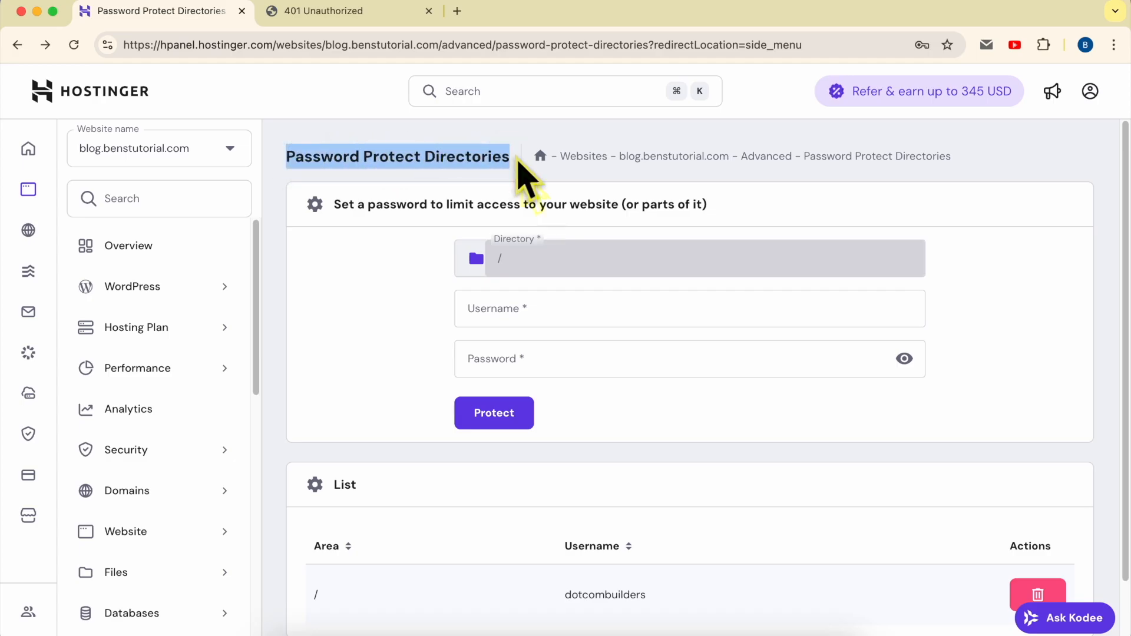
scroll(613, 303, "down", 1)
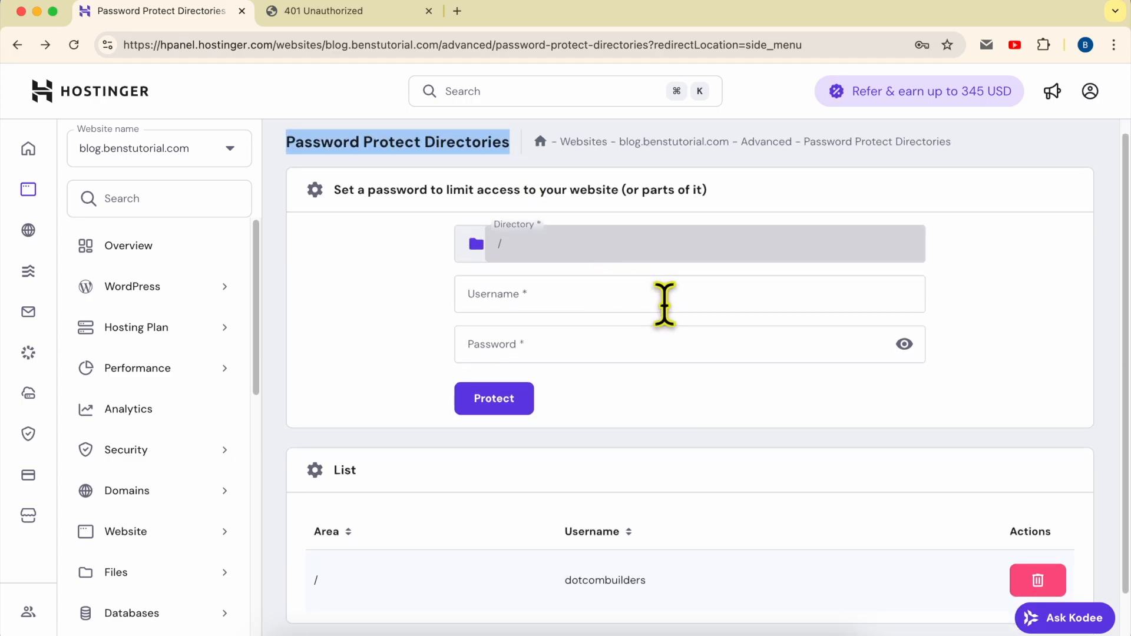
scroll(578, 347, "down", 3)
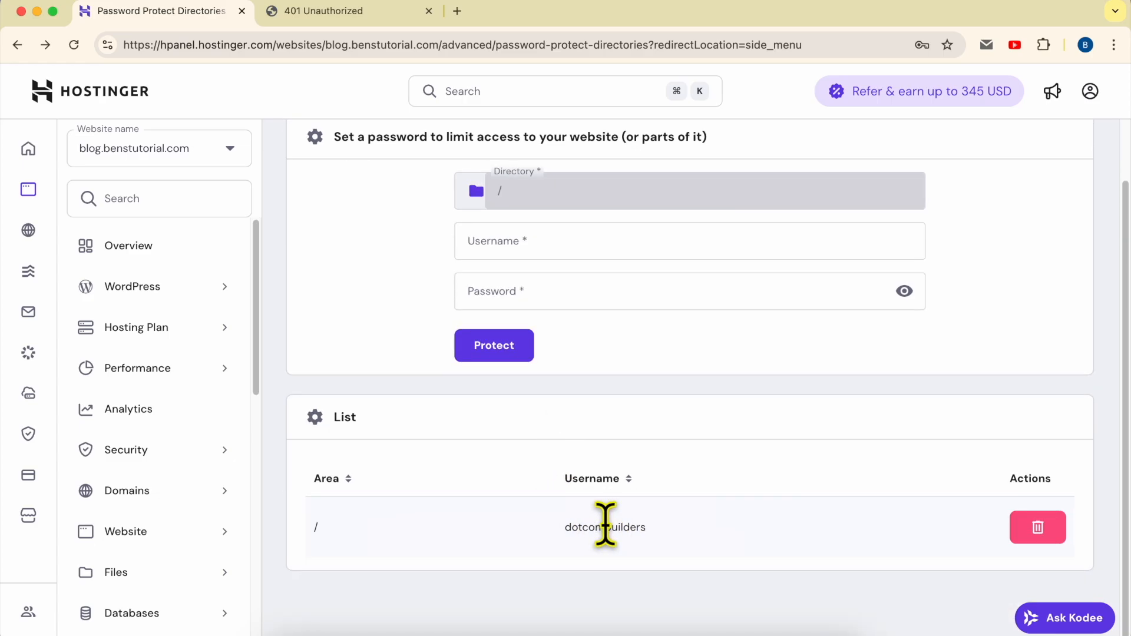
- Delete the password protection on the / directory and confirm the deletion
left_click(1038, 528)
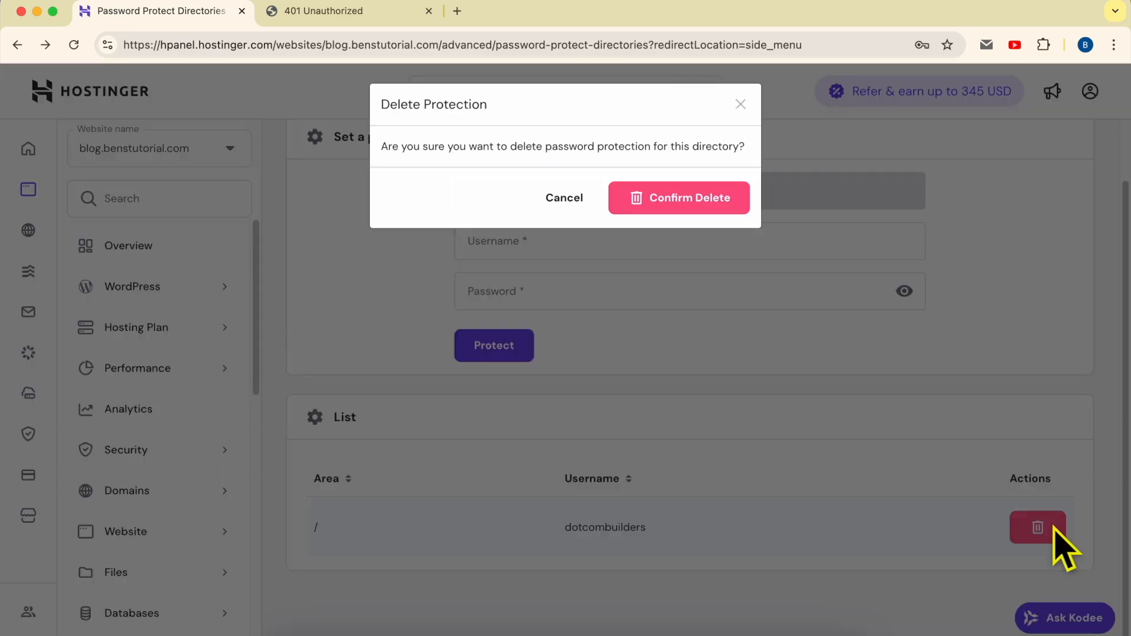
left_click(702, 202)
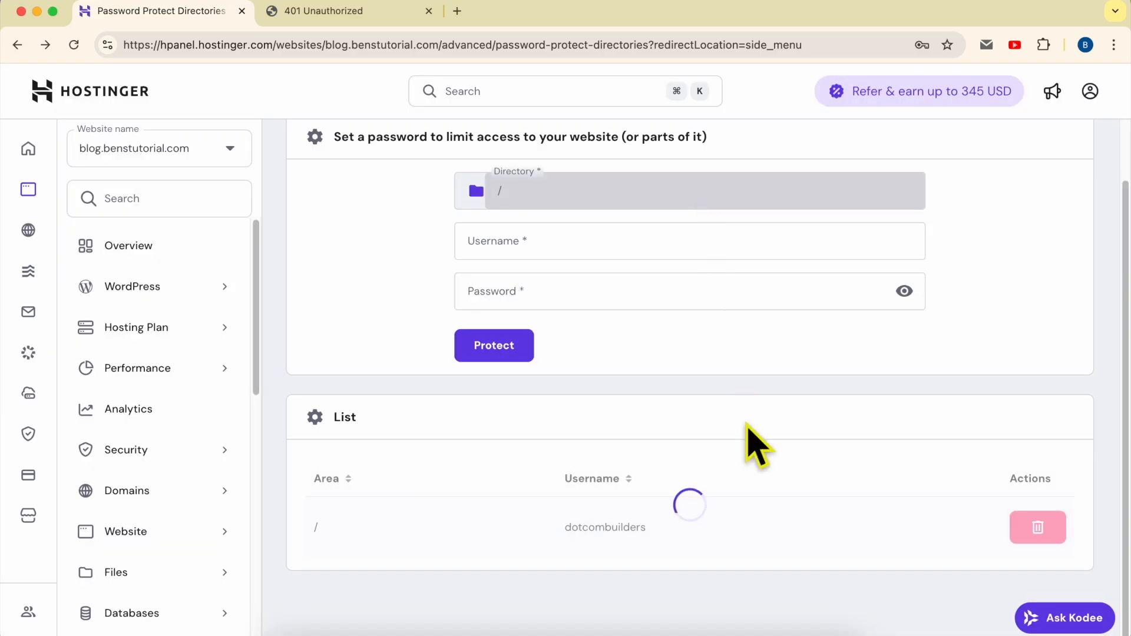
left_click_drag(781, 167, 1036, 164)
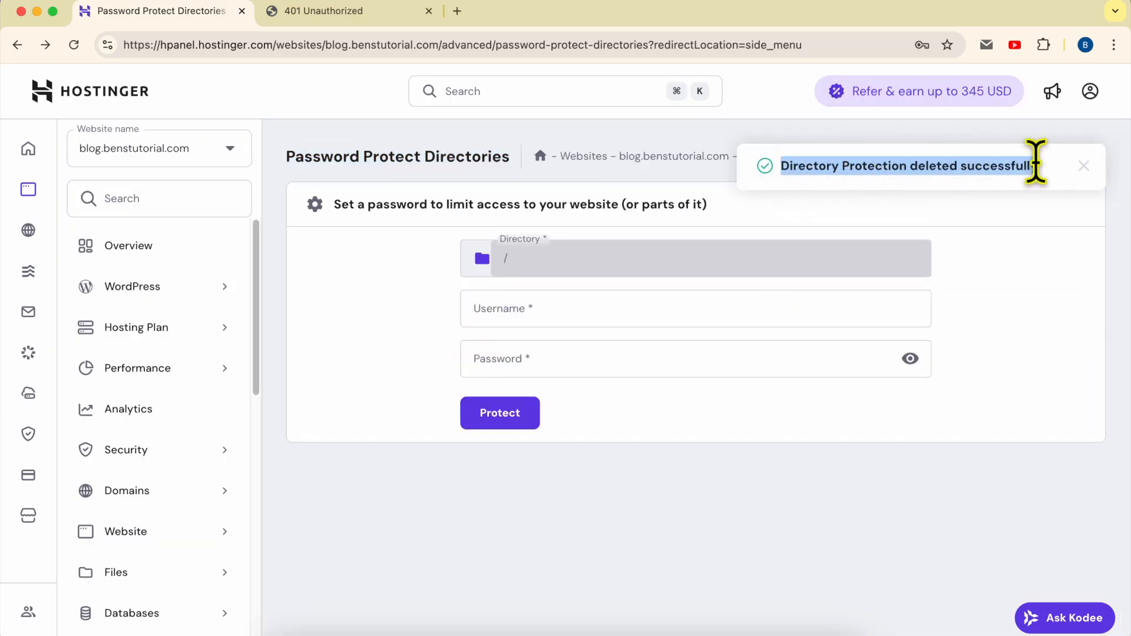
left_click(445, 236)
- Open blog.benstutorial.com in a new tab and reload it to check it loads without sign-in
left_click_drag(732, 154, 620, 156)
right_click(641, 156)
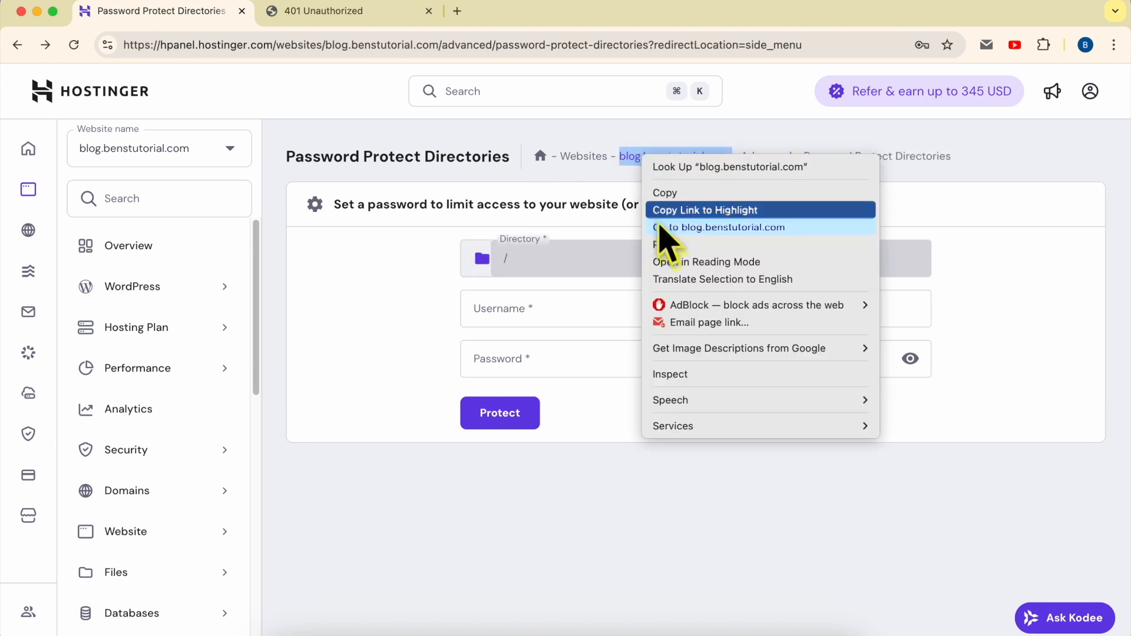
left_click(671, 225)
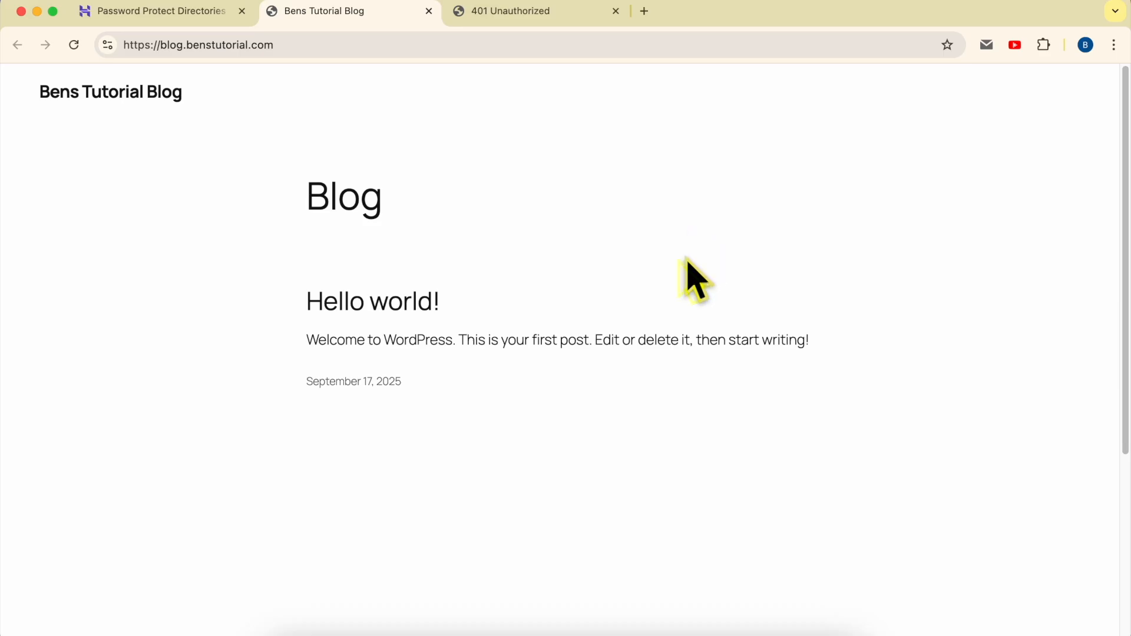
left_click(74, 45)
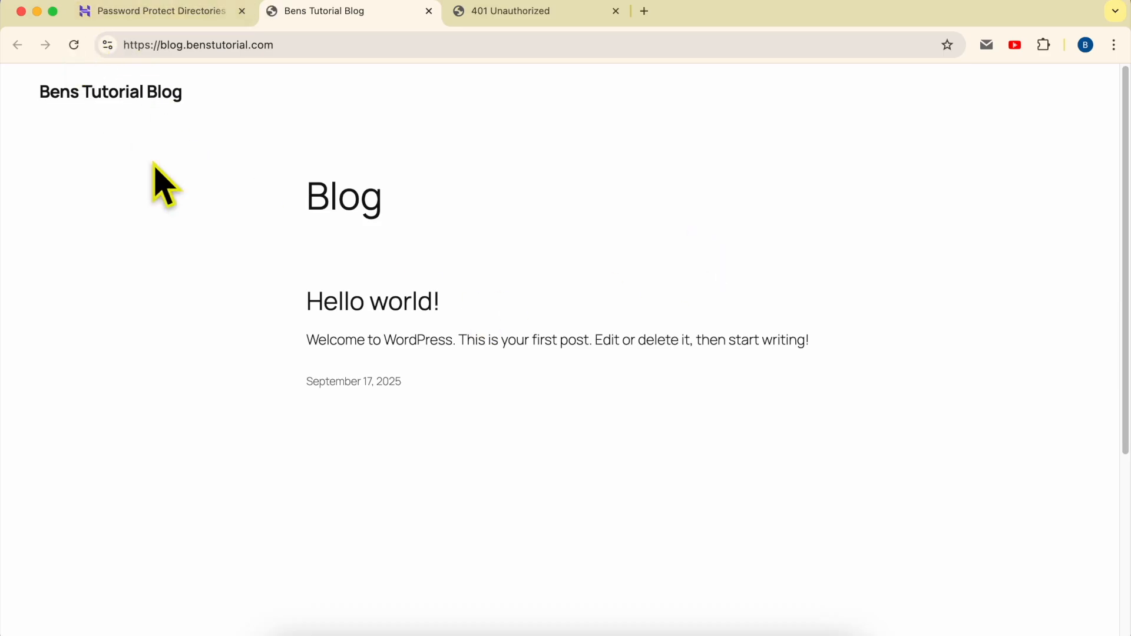